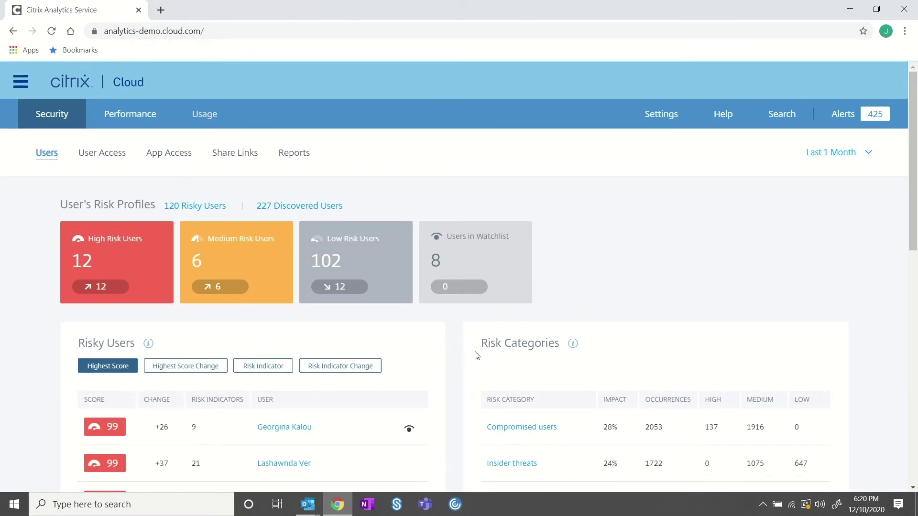
mouse_move(651, 119)
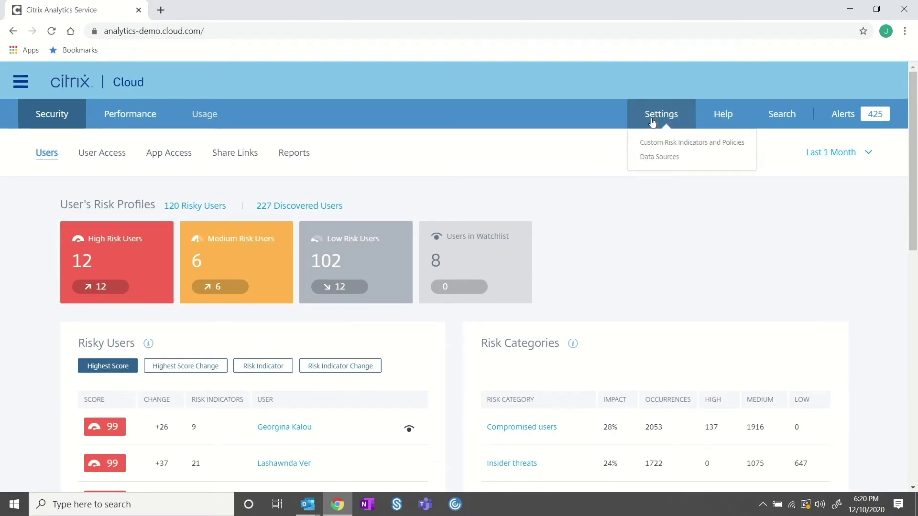
left_click(668, 158)
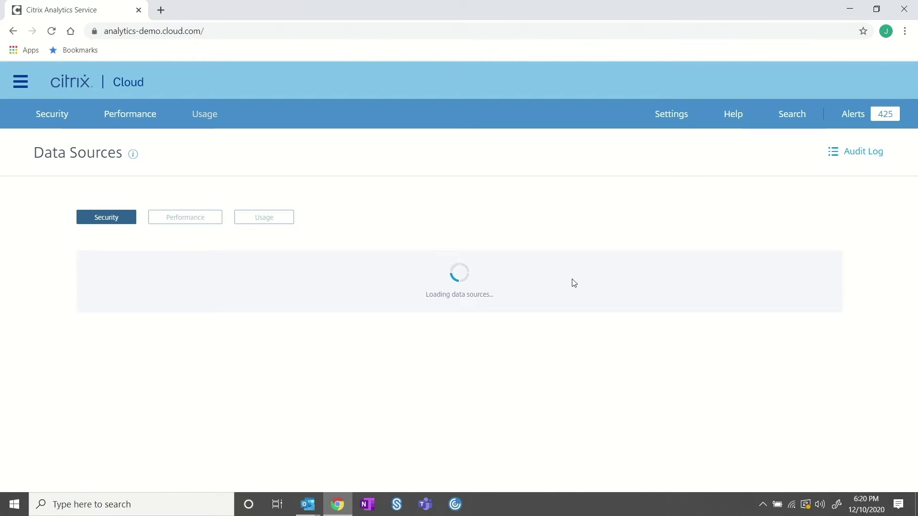
scroll(574, 283, "down", 6)
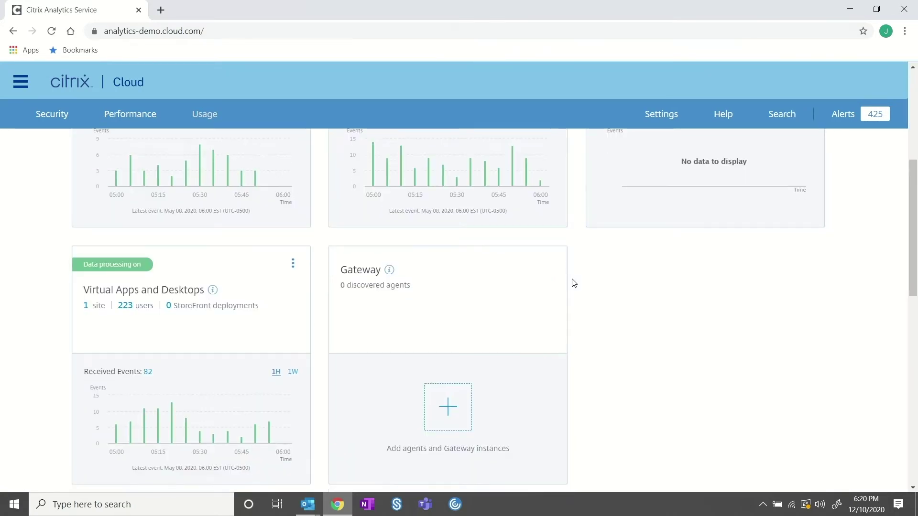
scroll(574, 283, "up", 6)
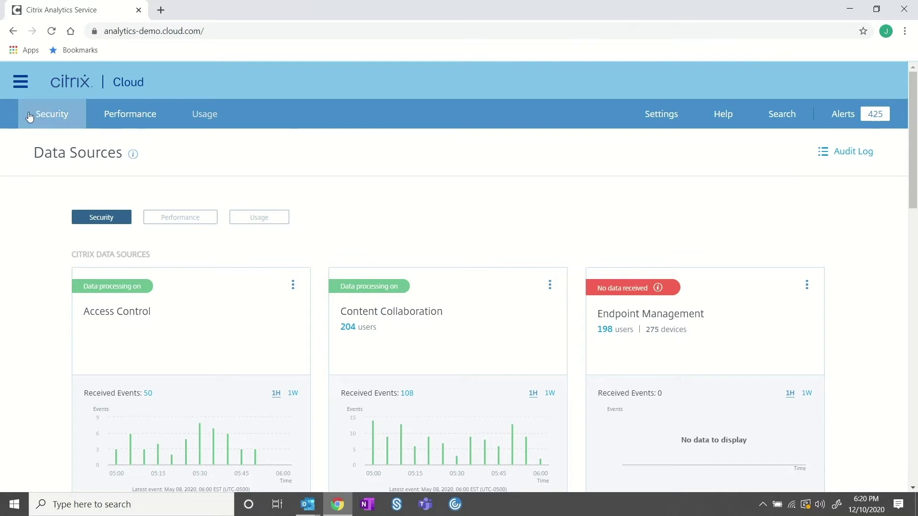
left_click(42, 122)
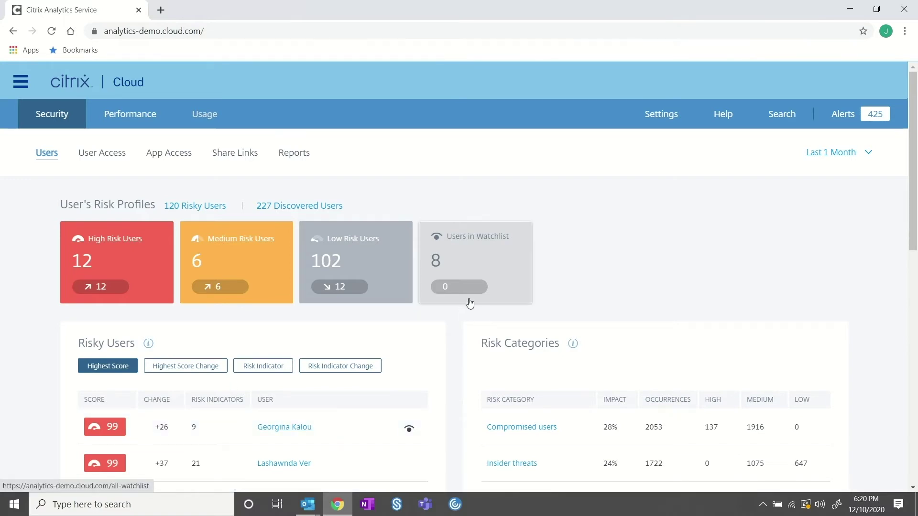
- Filter the Compromised users risk indicators to High severity only
scroll(617, 310, "down", 3)
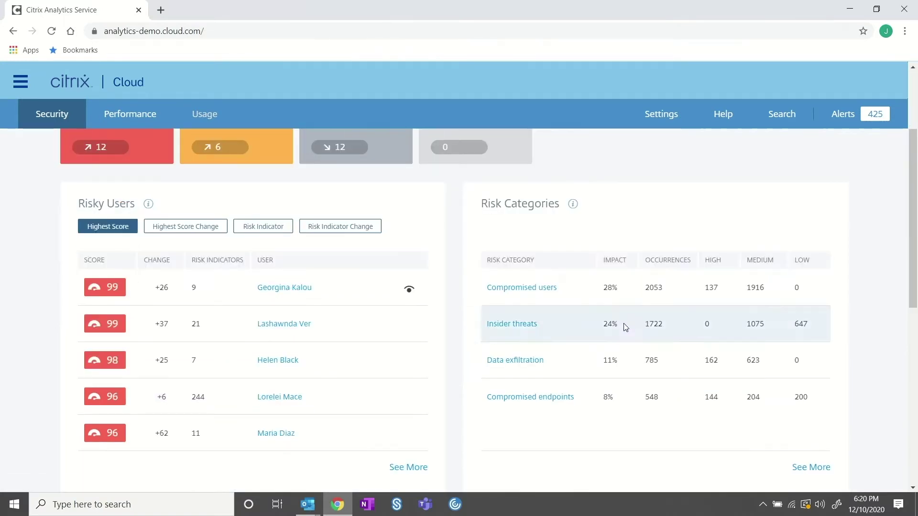
left_click(526, 288)
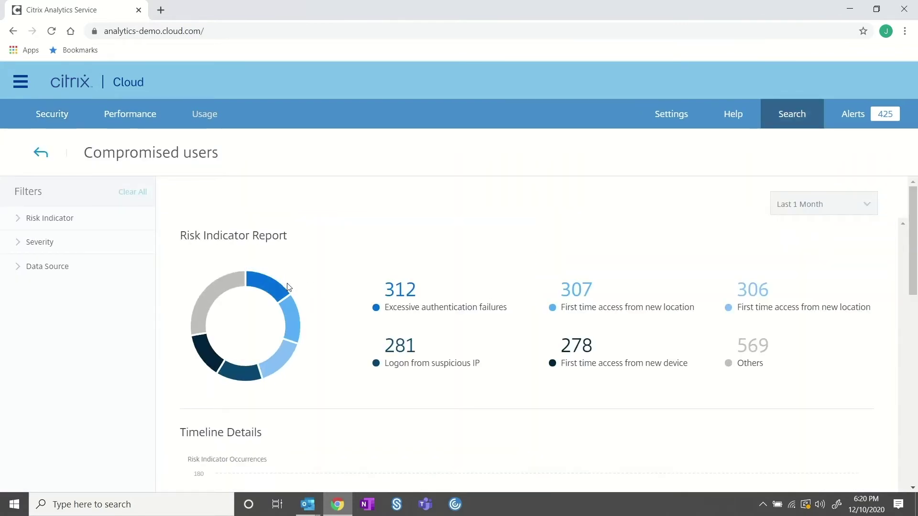
scroll(290, 287, "down", 3)
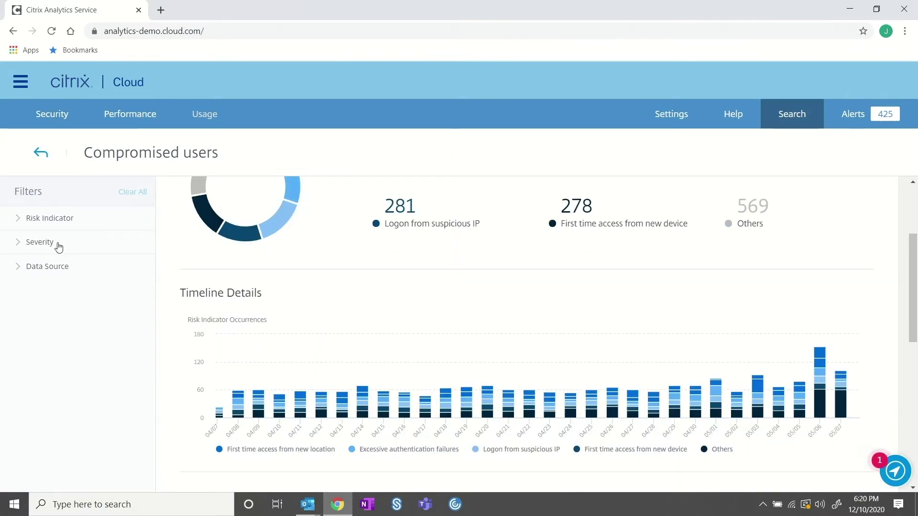
left_click(59, 247)
left_click(43, 260)
- Open the Ransomware Activity Suspected (Files Updated) indicator and the first flagged user's timeline
scroll(259, 344, "down", 3)
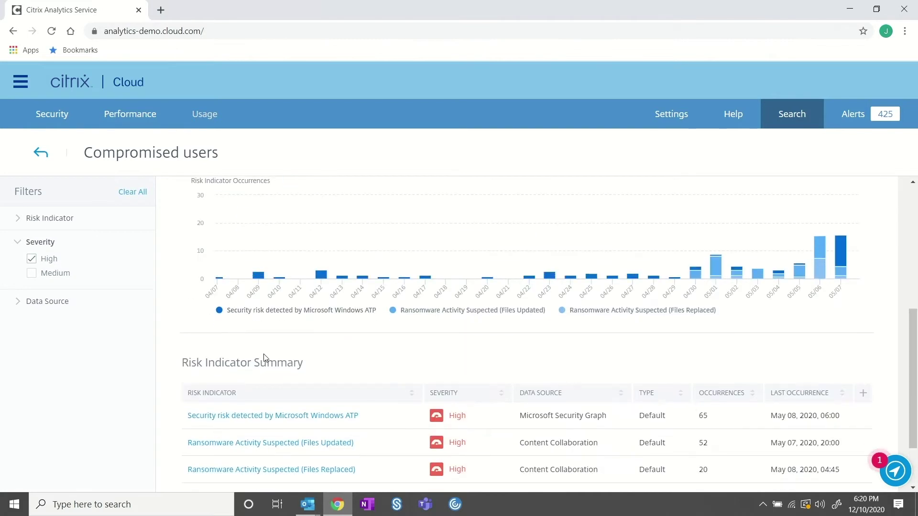
scroll(268, 361, "down", 2)
left_click(287, 363)
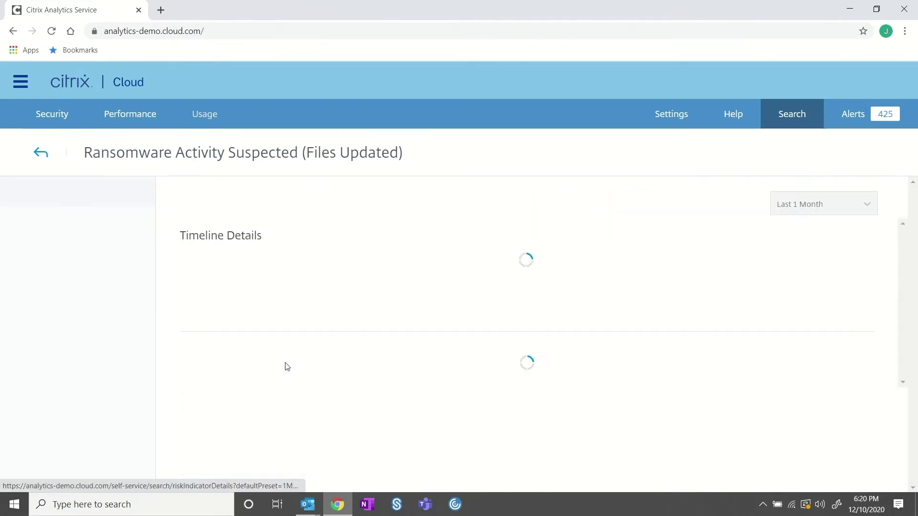
scroll(283, 362, "down", 3)
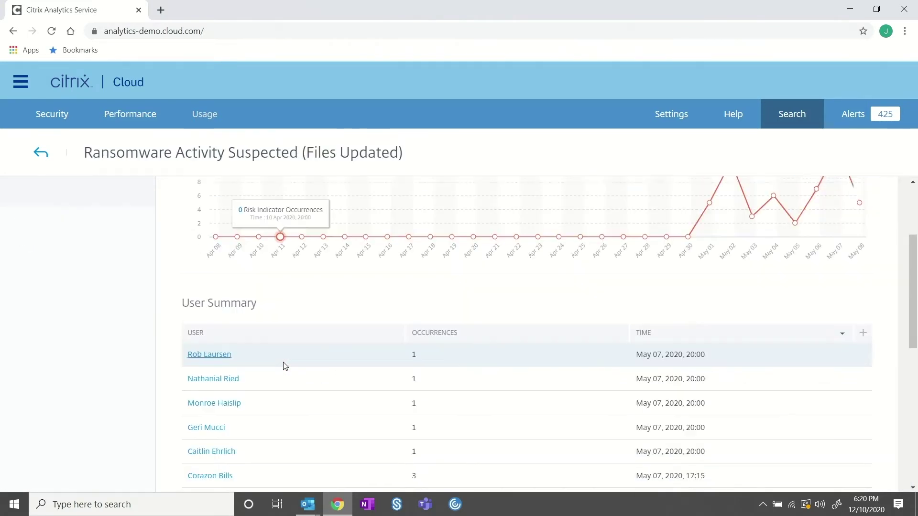
left_click(211, 354)
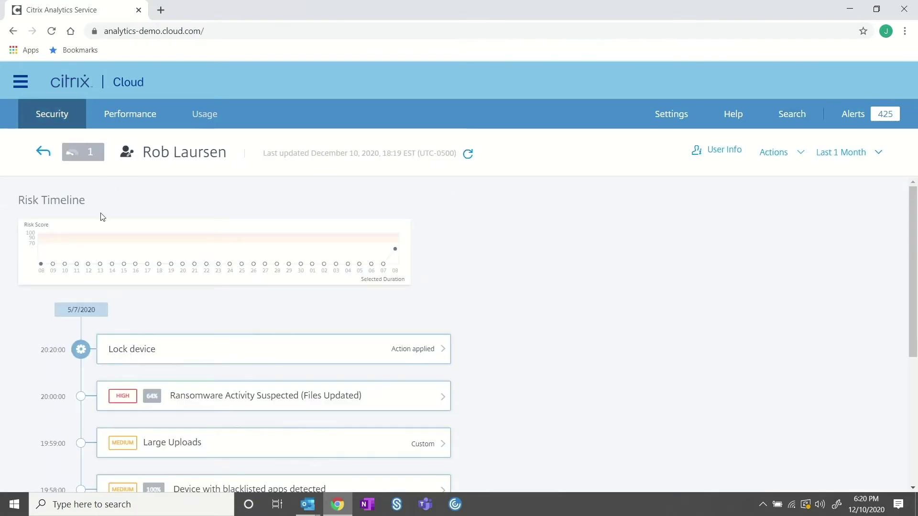
- Review the user's profile info and e-mail, then view and close their access-location map
left_click(708, 153)
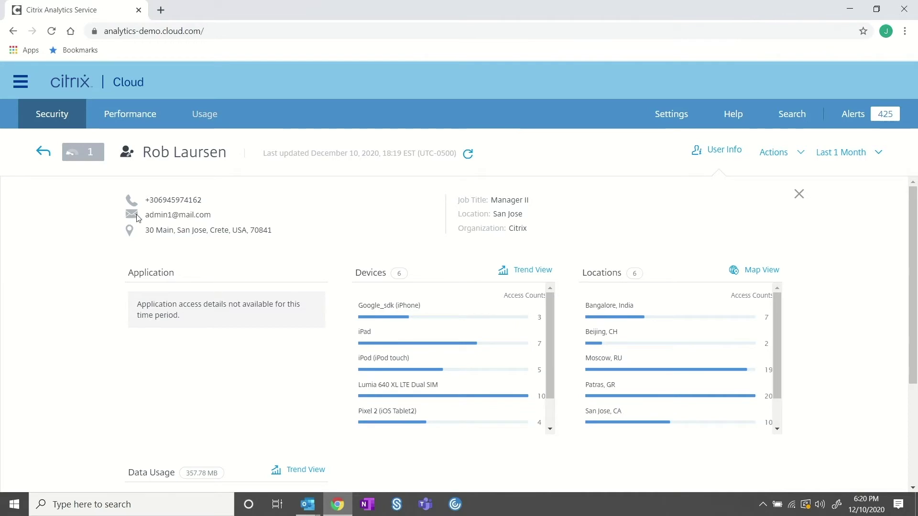
left_click_drag(146, 213, 187, 220)
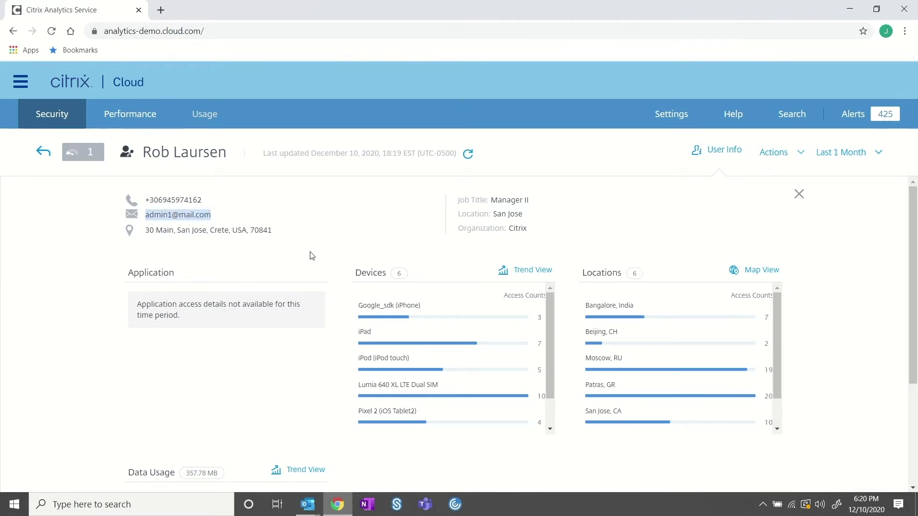
left_click(767, 273)
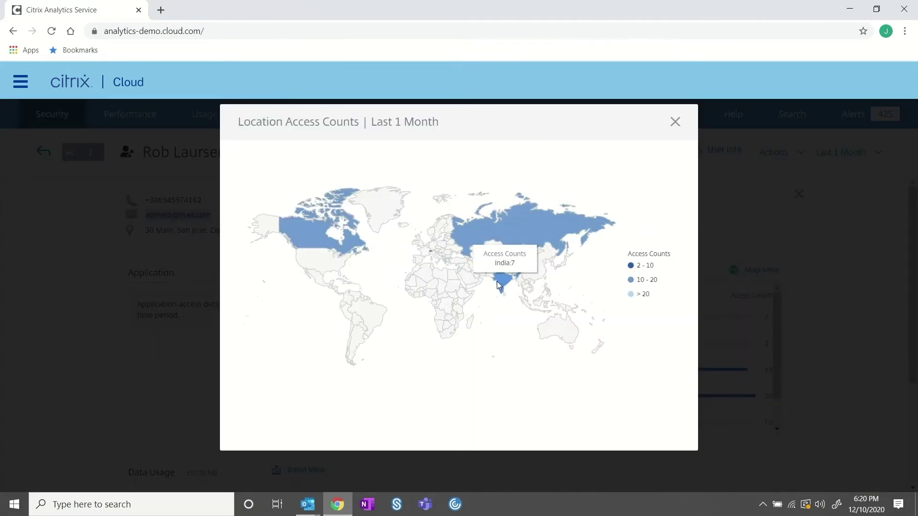
mouse_move(321, 243)
left_click(675, 123)
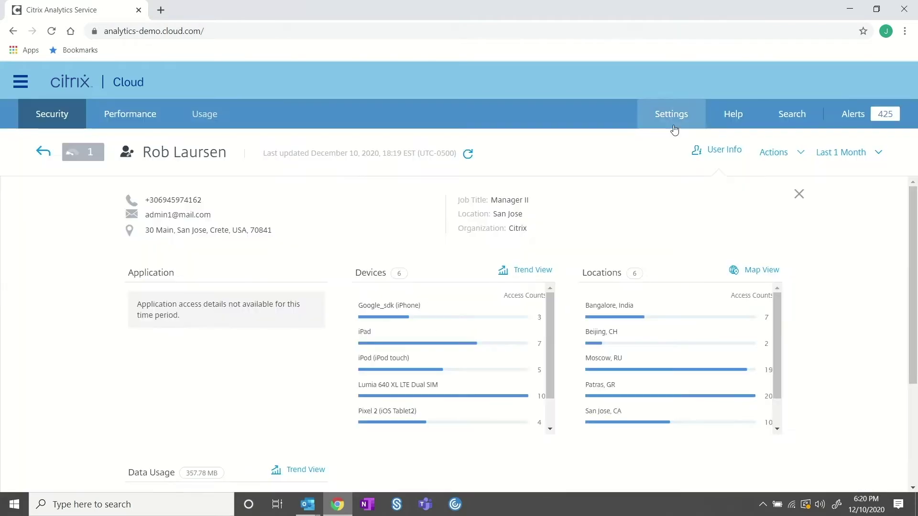
mouse_move(96, 156)
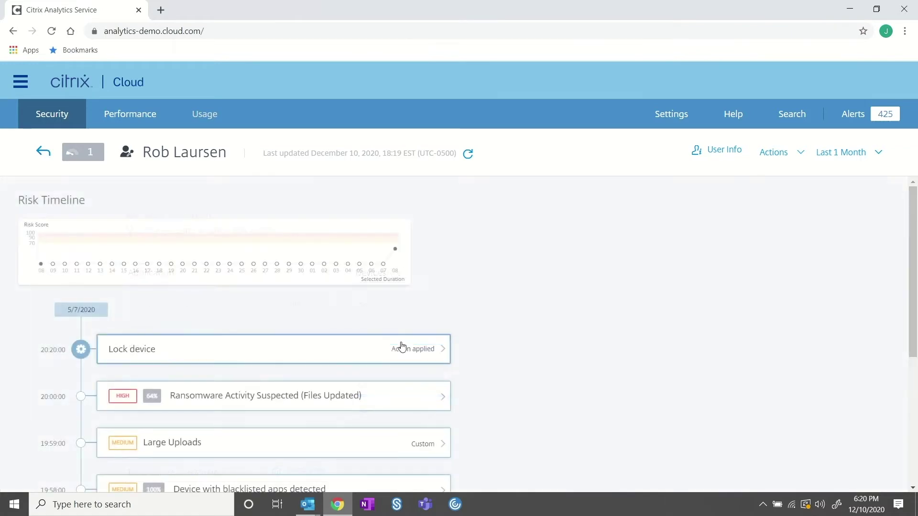
- Scroll the risk timeline and open the ransomware event's details
scroll(401, 347, "down", 5)
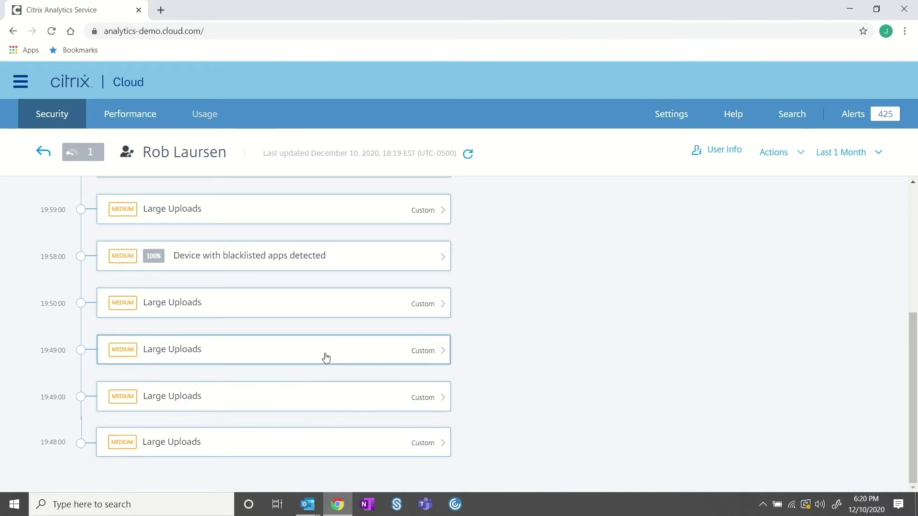
scroll(306, 308, "up", 3)
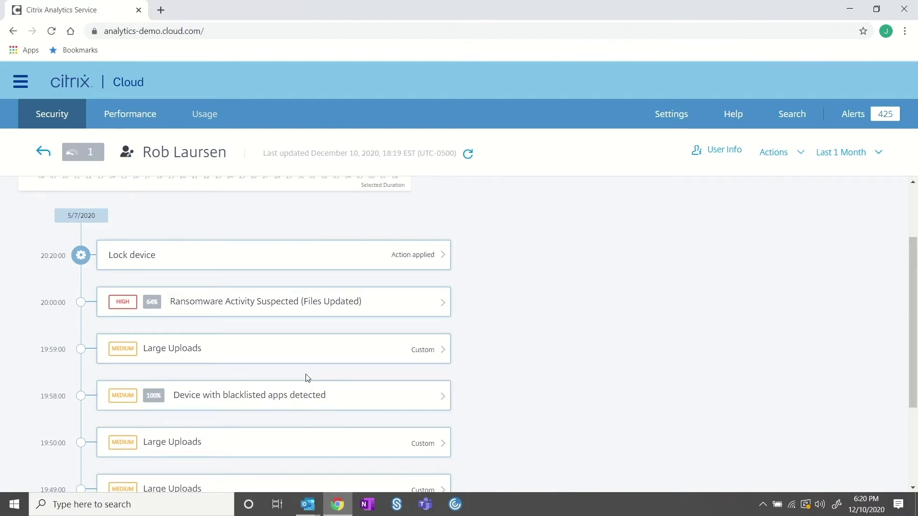
left_click(323, 309)
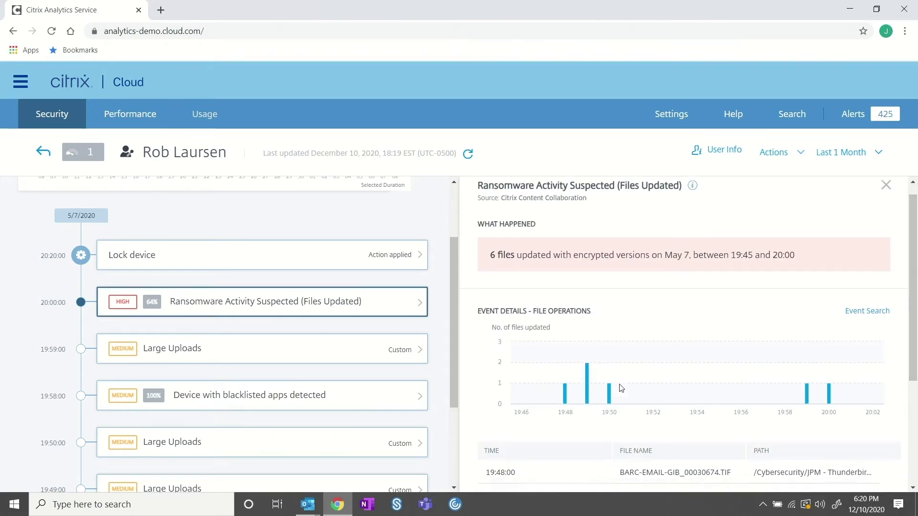
- Open the Lock device action's details, dismiss the user actions list, and return to the timeline chart
scroll(621, 388, "down", 3)
scroll(629, 445, "up", 3)
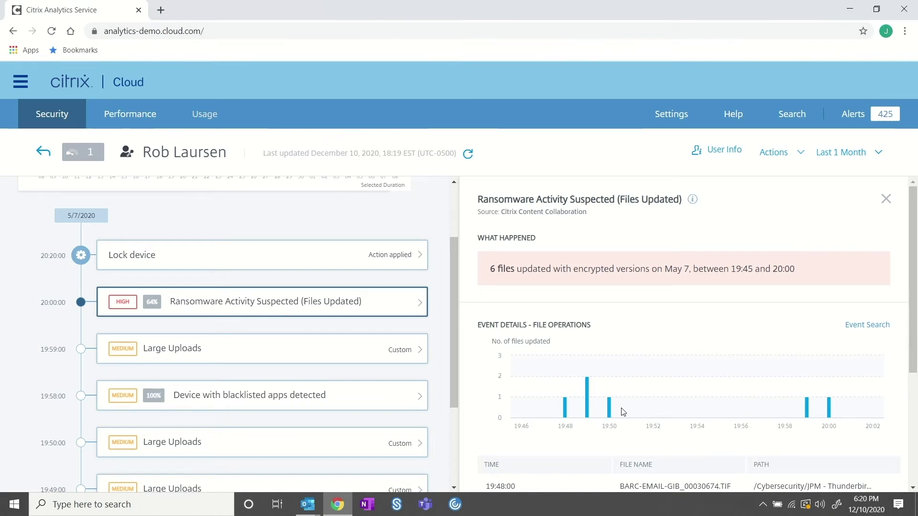
left_click(271, 255)
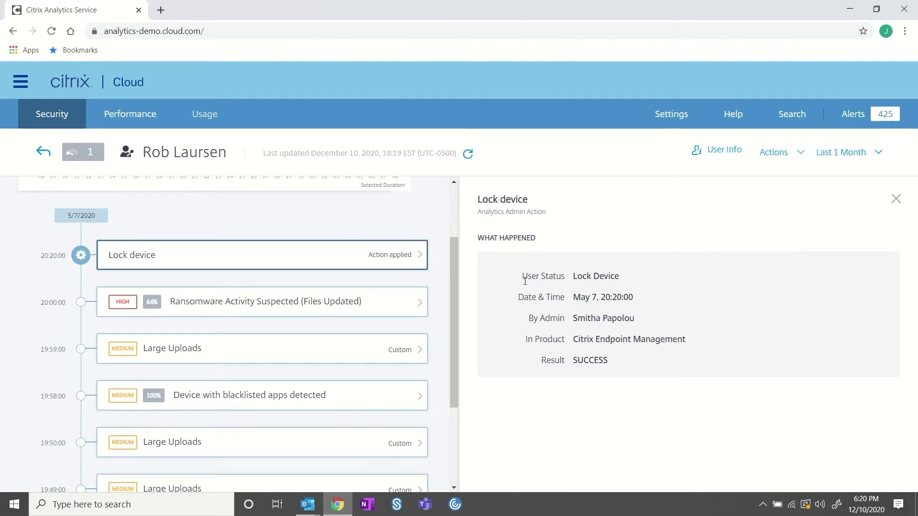
left_click(782, 158)
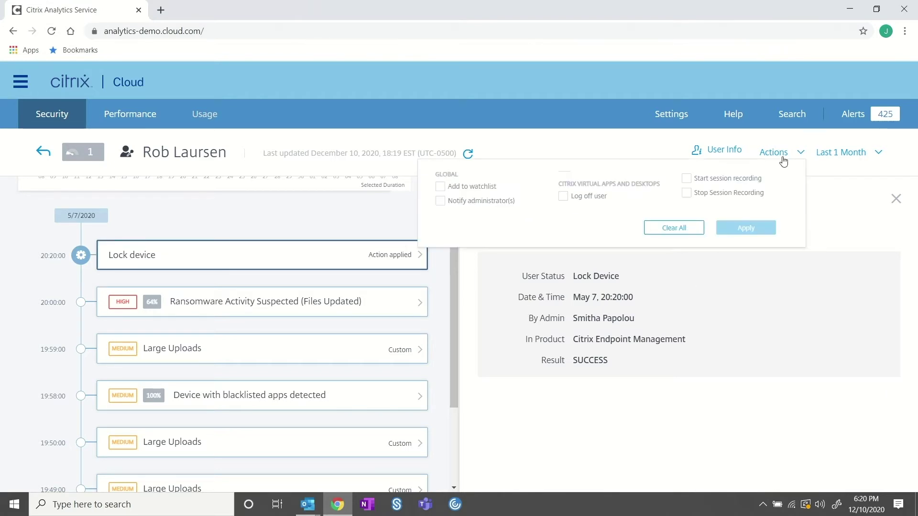
left_click(782, 154)
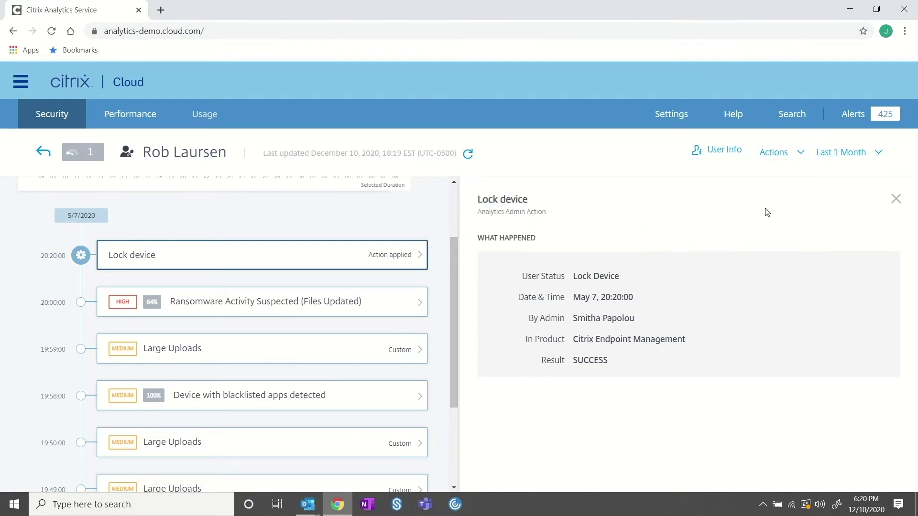
scroll(338, 207, "up", 2)
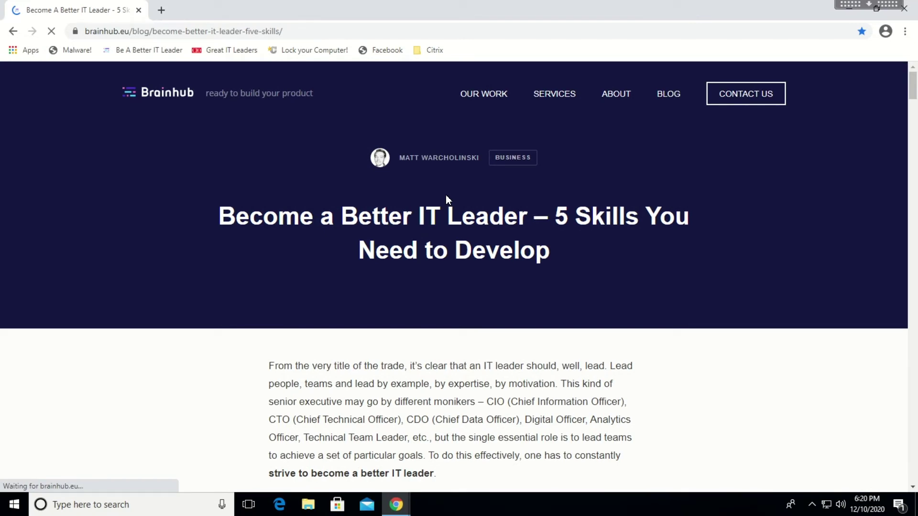
- Open the 16 Traits of Great IT Leaders article, then the Malware! site, highlighting its block description
scroll(446, 194, "down", 4)
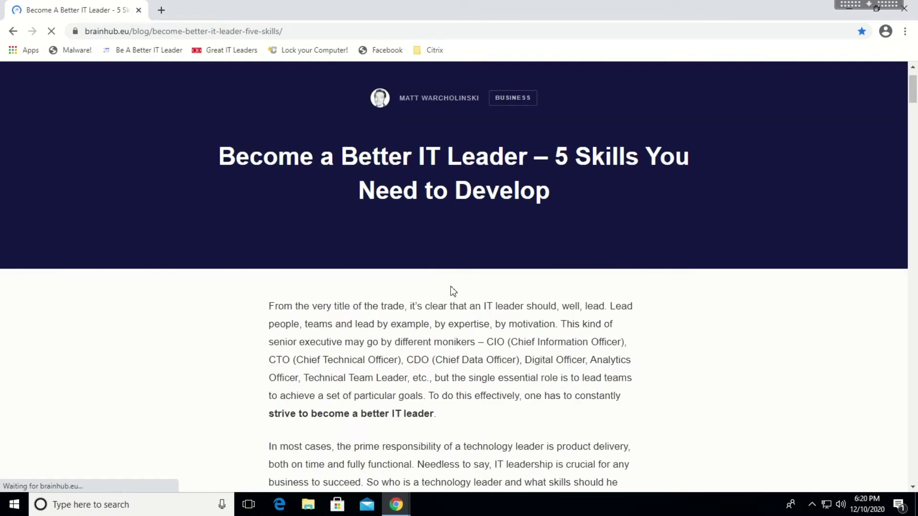
scroll(457, 314, "up", 4)
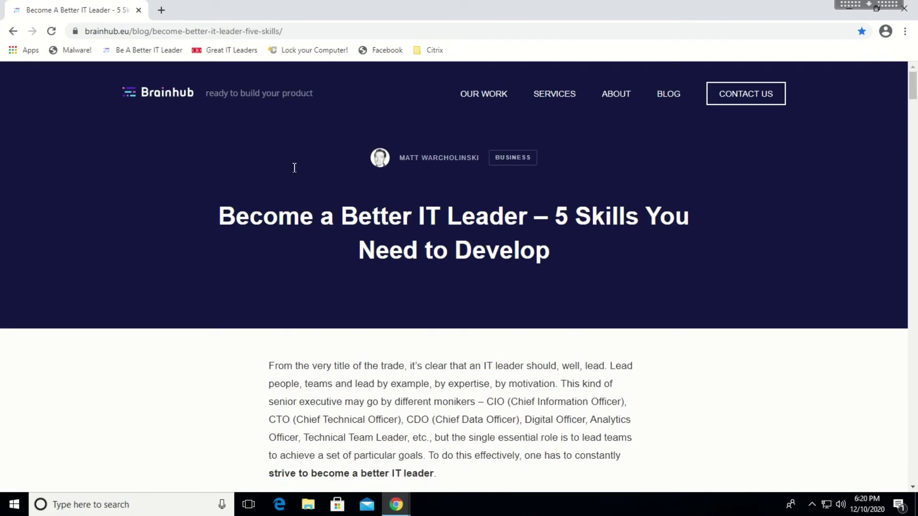
left_click(232, 50)
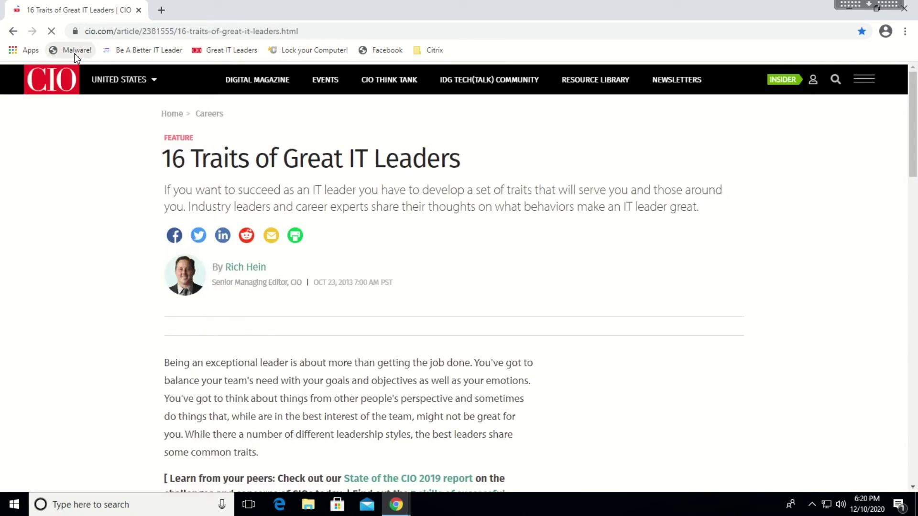
left_click(76, 51)
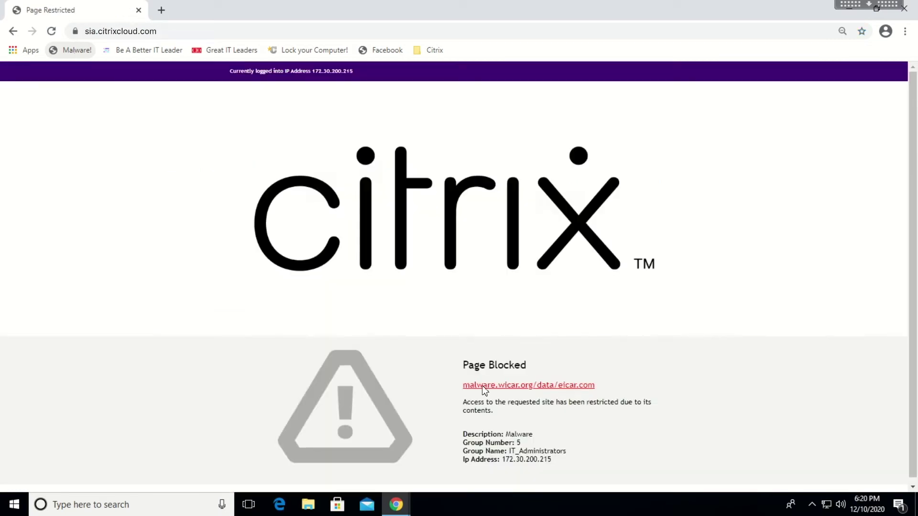
left_click_drag(539, 428, 481, 423)
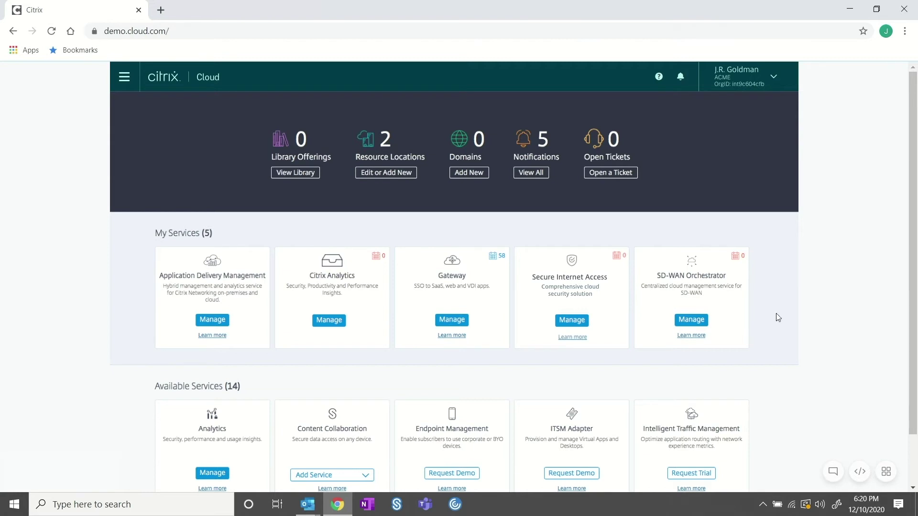
- Manage the Secure Internet Access service and open its Web/SSL Categories configuration
scroll(430, 356, "down", 1)
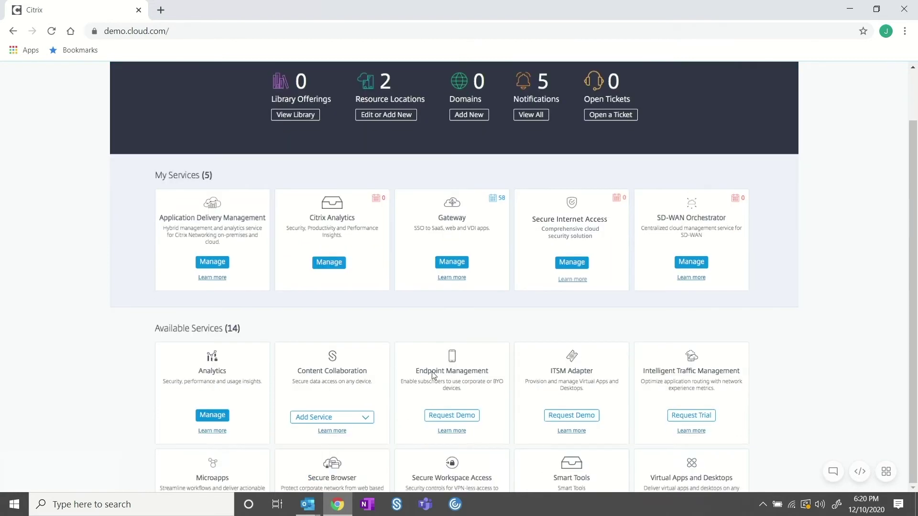
left_click(572, 262)
scroll(570, 263, "down", 1)
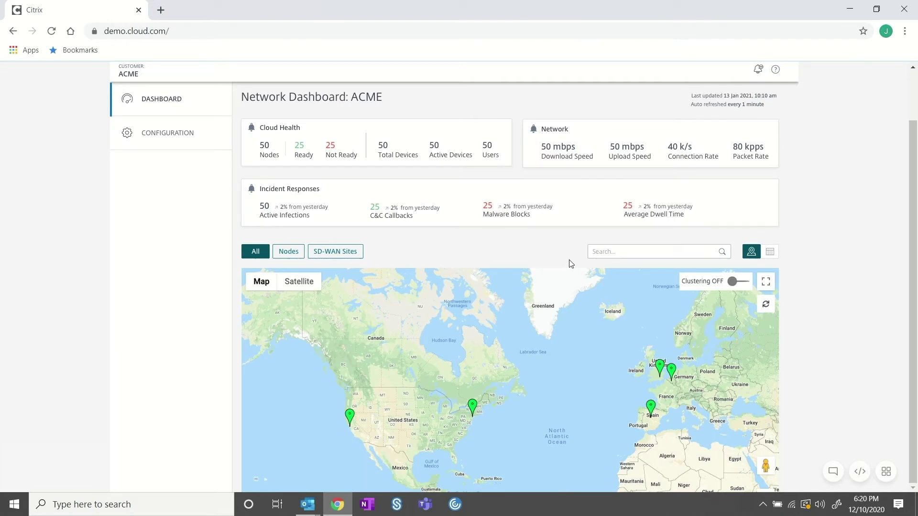
scroll(570, 263, "up", 1)
left_click(161, 192)
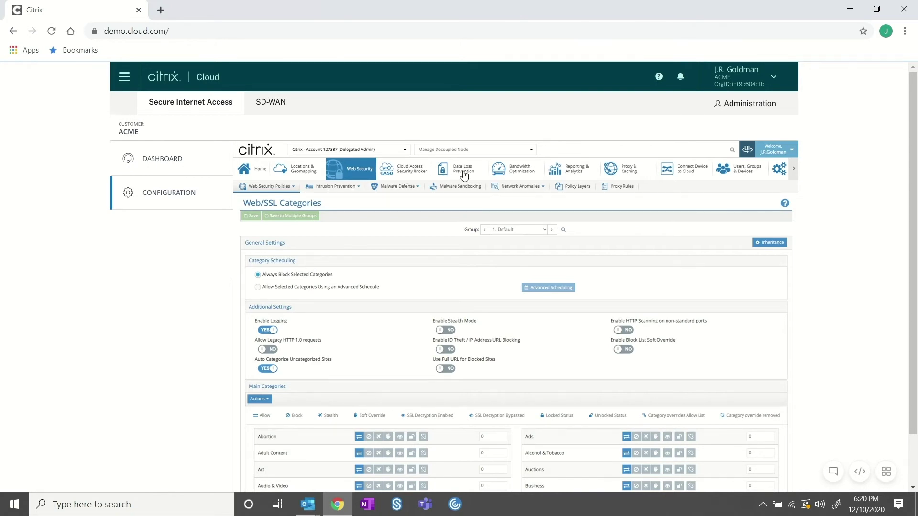
- View the Data Loss Prevention settings, then the Reporting & Analytics Real-Time Dashboard
scroll(529, 448, "down", 1)
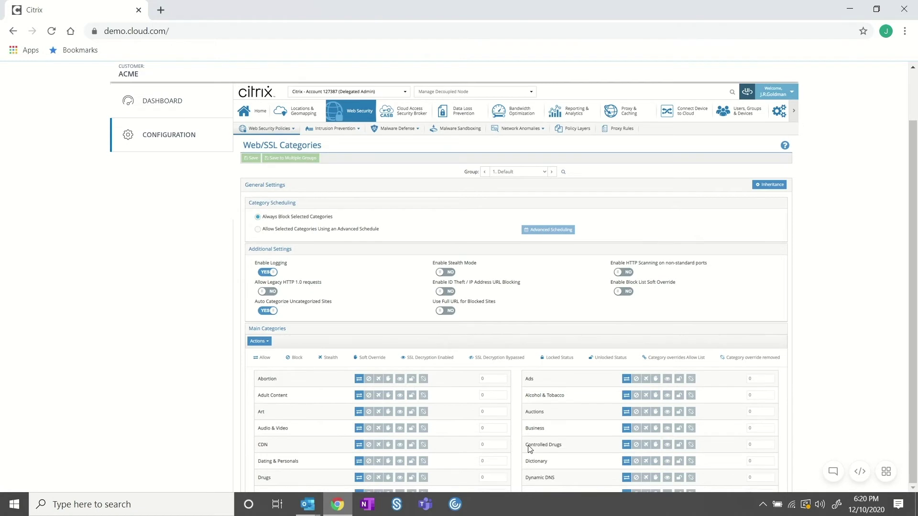
scroll(529, 440, "up", 1)
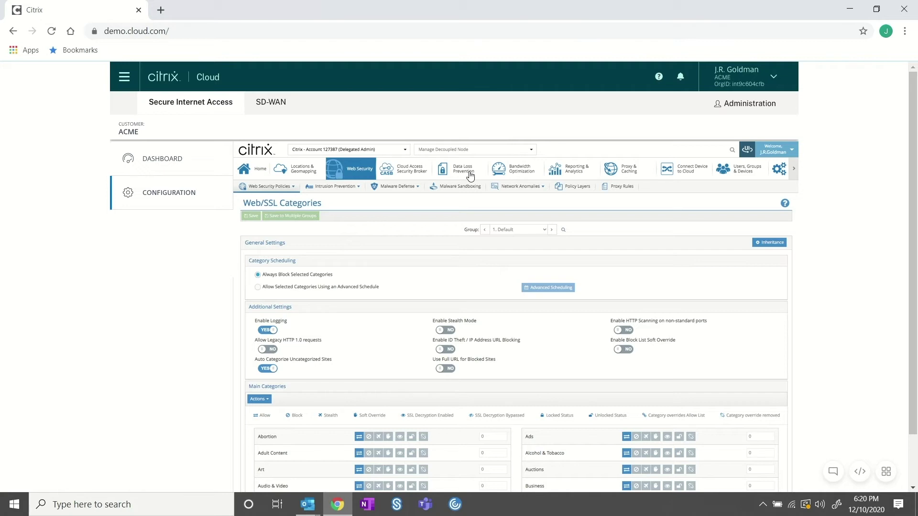
left_click(471, 177)
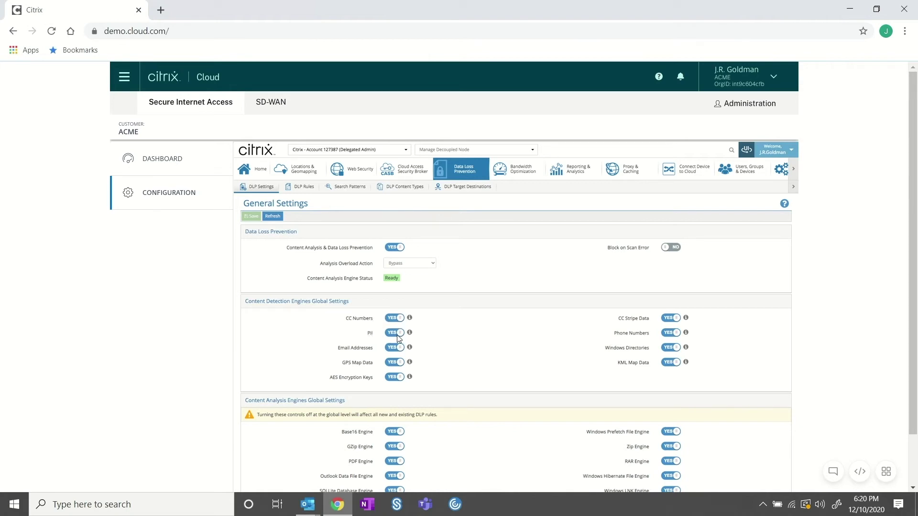
left_click(585, 175)
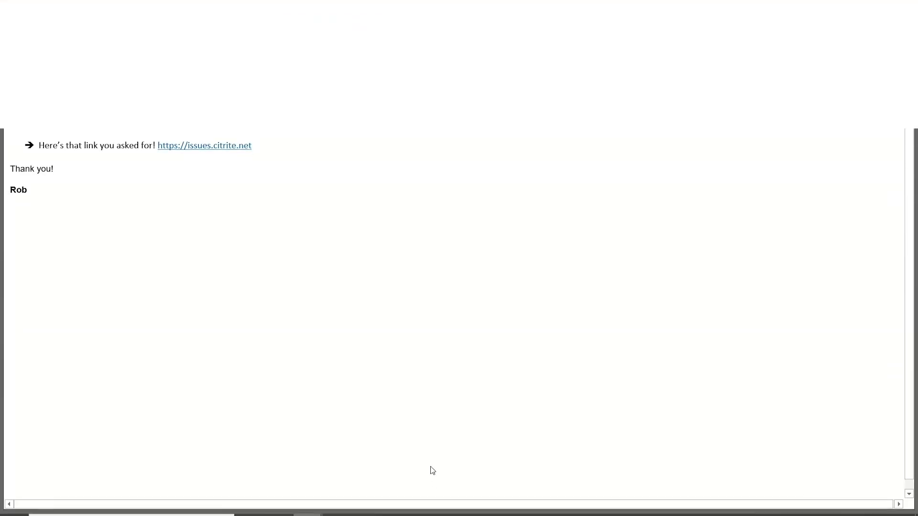
left_click(190, 167)
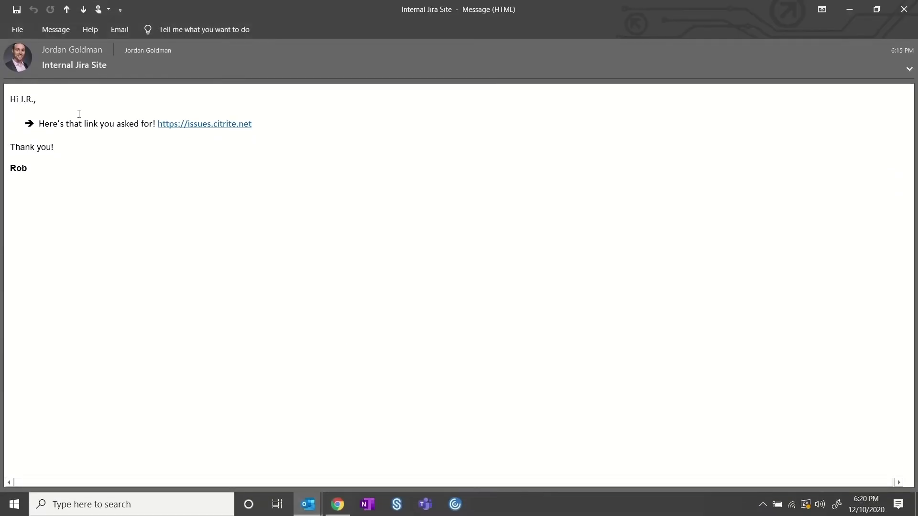
mouse_move(187, 133)
left_click(187, 132)
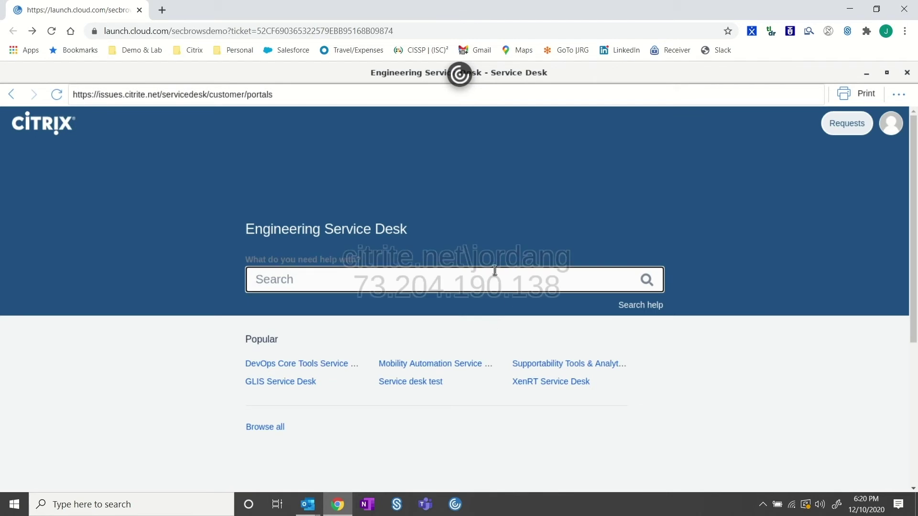
- Try copying the 'Service desk test' text to confirm copying is blocked
scroll(478, 334, "down", 2)
scroll(468, 317, "up", 1)
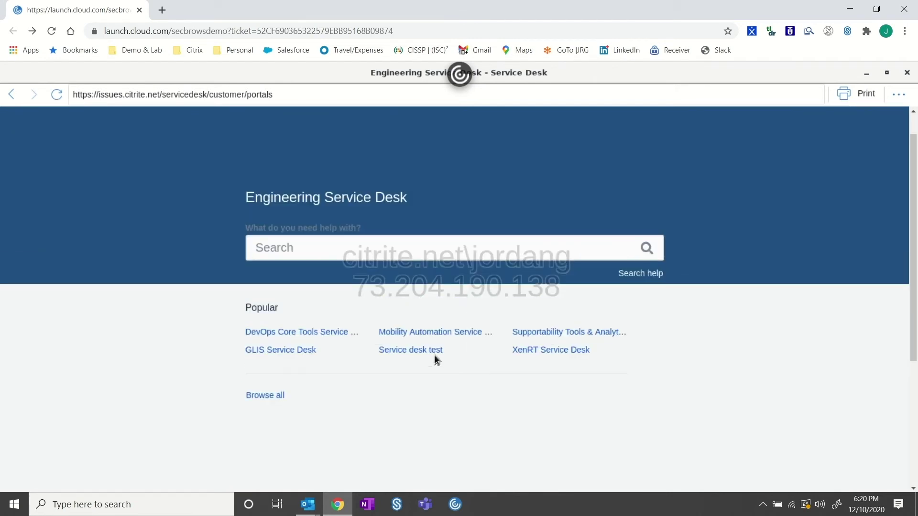
triple_click(410, 349)
key("ctrl+c")
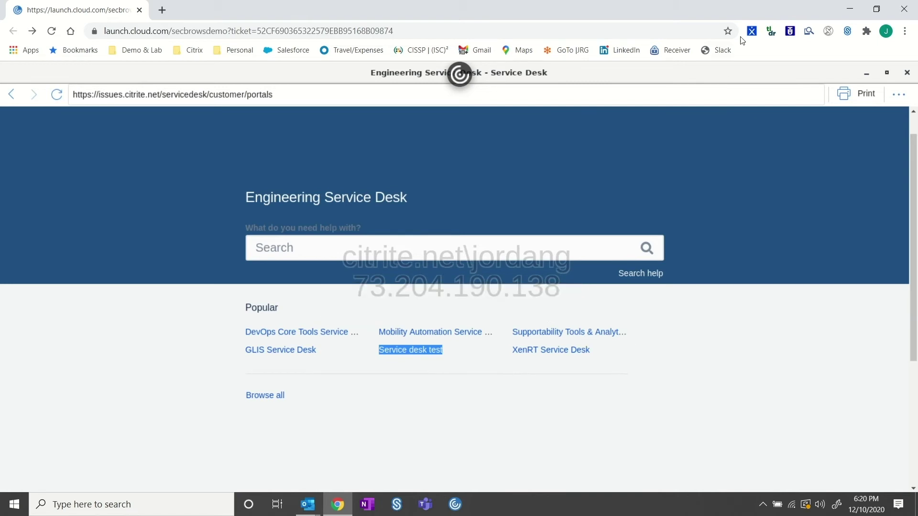
- Check the Secure Workspace Access status, then switch to the FW: Covid-19 Improved Safety Guidelines email
left_click(752, 32)
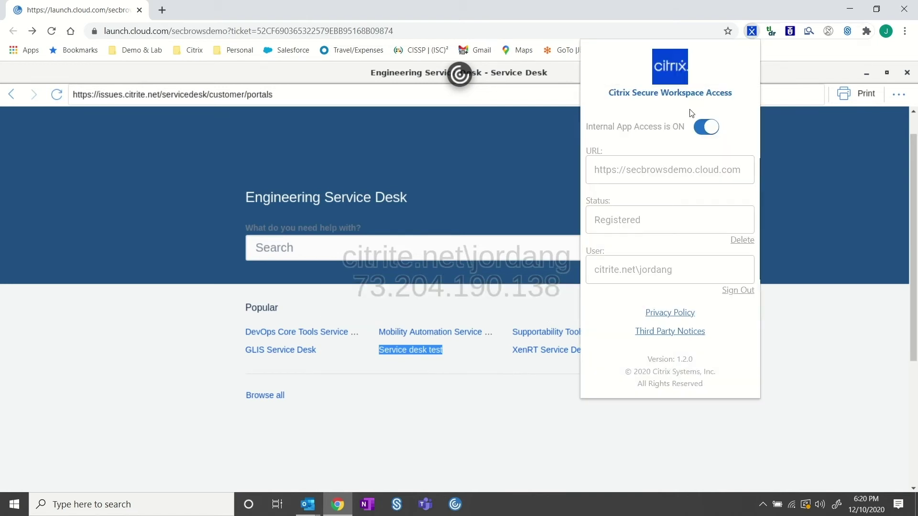
left_click(831, 202)
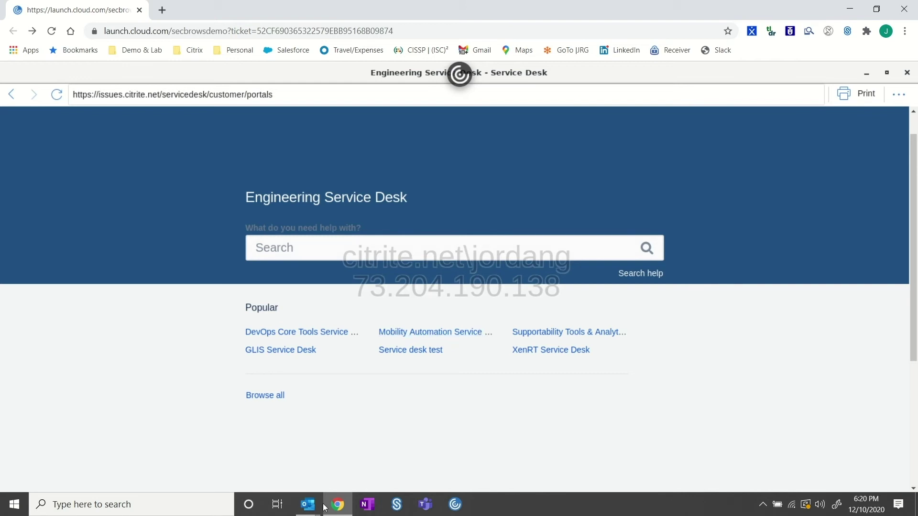
left_click(303, 509)
left_click(315, 457)
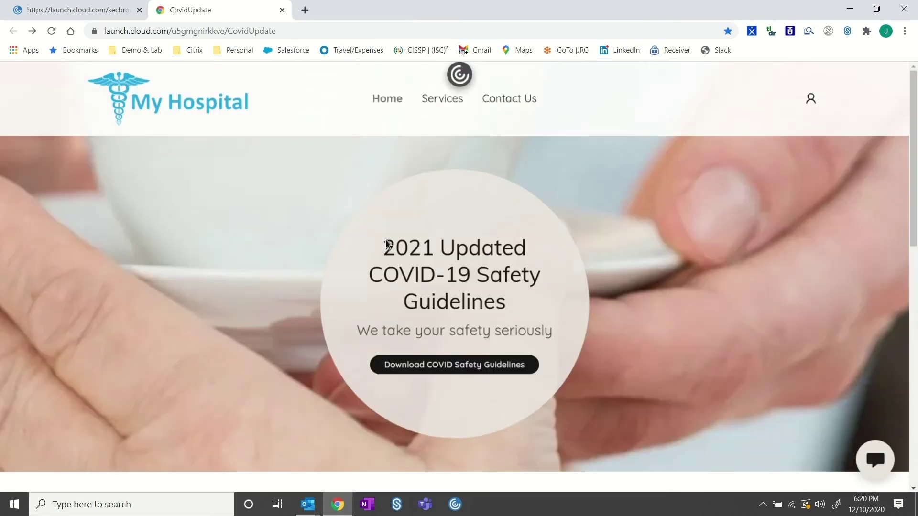
- Scroll through the COVID-19 guidelines page to the 'Caregivers You Can Trust' section
scroll(447, 278, "down", 3)
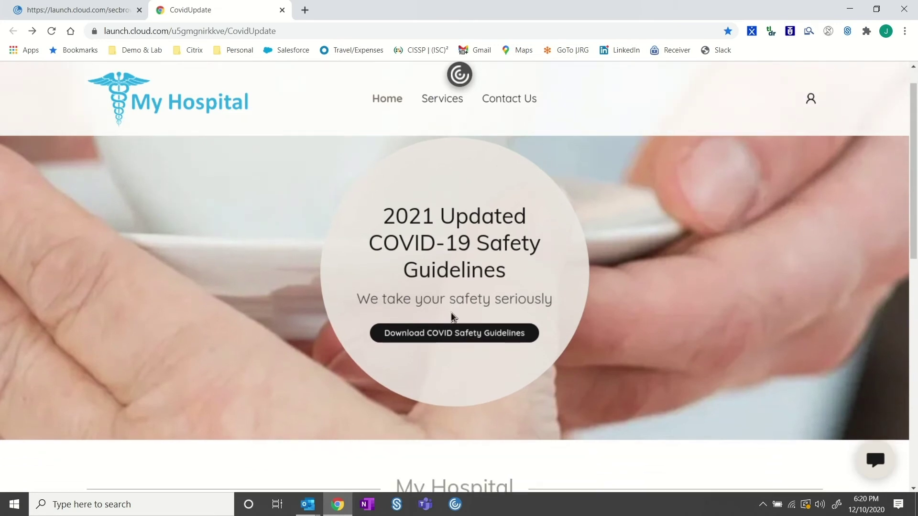
scroll(452, 316, "down", 3)
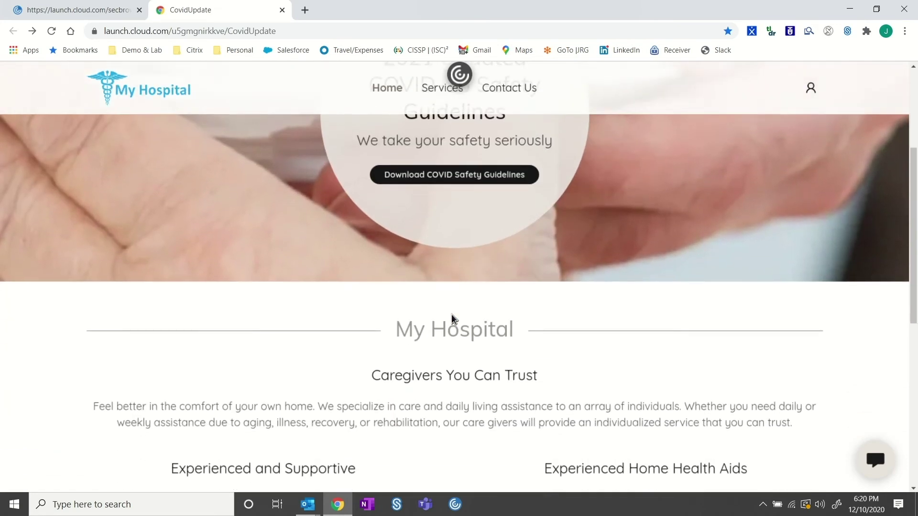
scroll(452, 316, "up", 3)
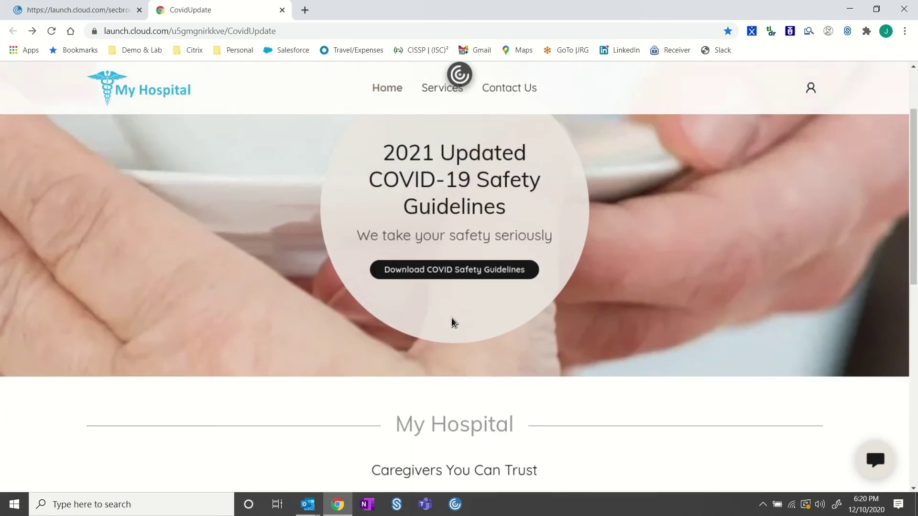